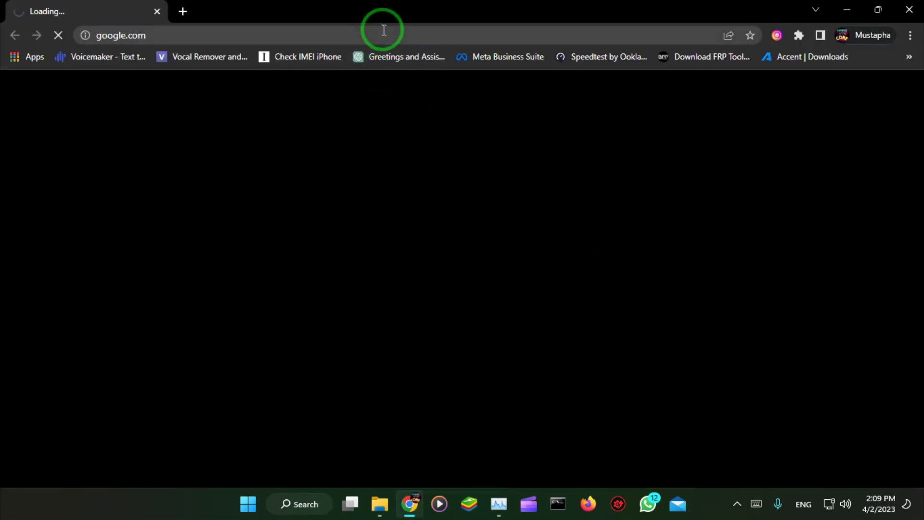
Bring up the edit menu on Chrome's address bar showing google.com
right_click(384, 35)
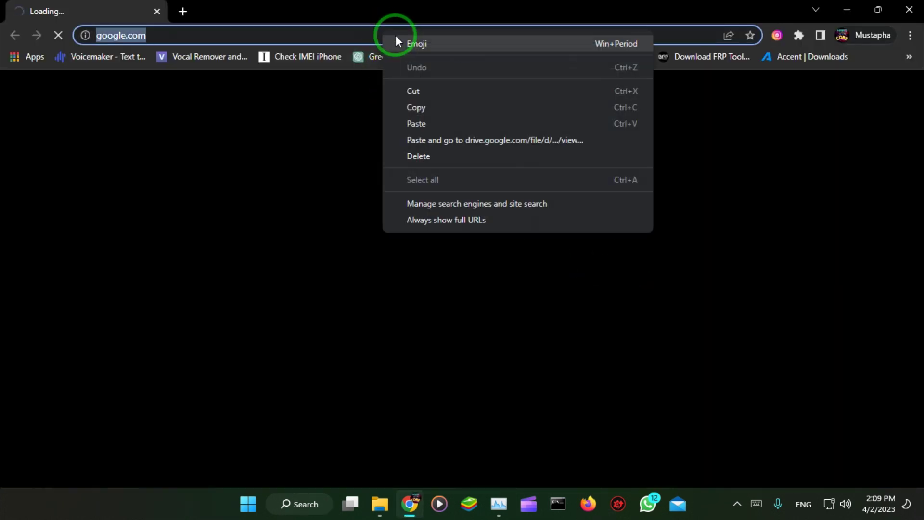
Paste the Google Drive share link in place of google.com and load the transfer.rar page
left_click(424, 123)
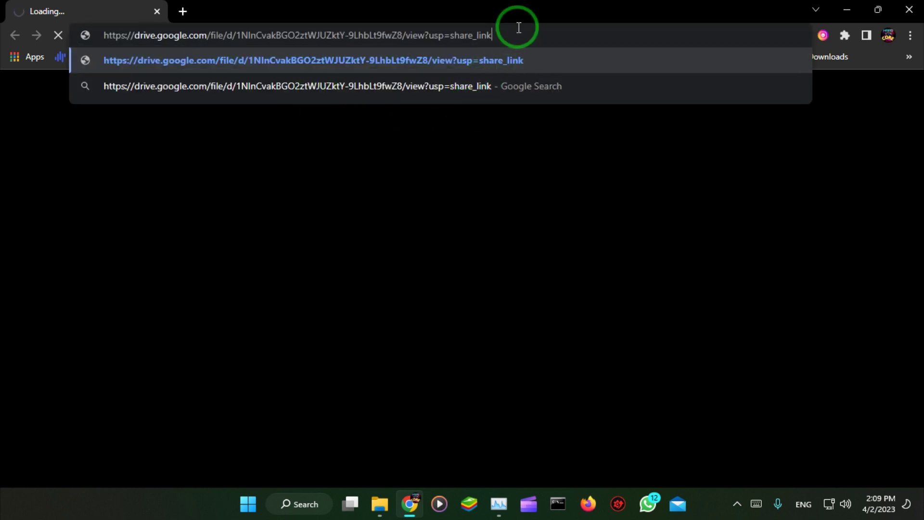
key("Return")
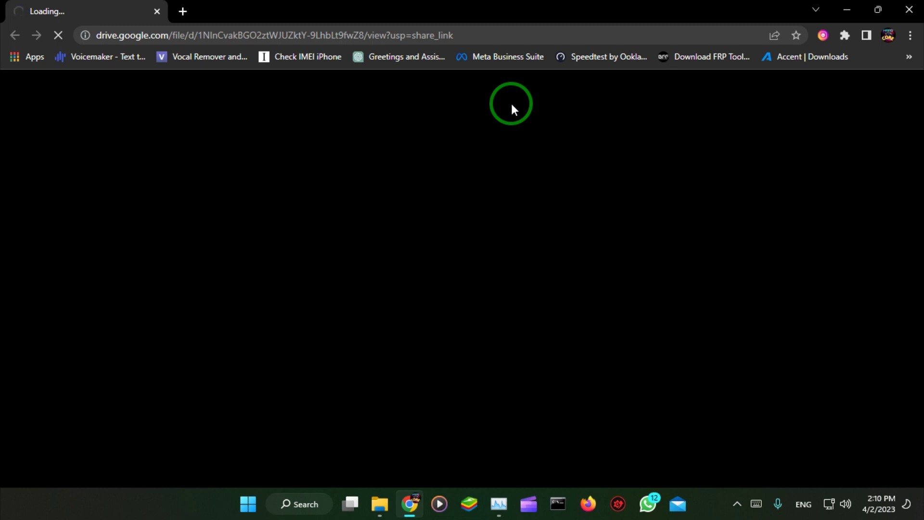
left_click(439, 35)
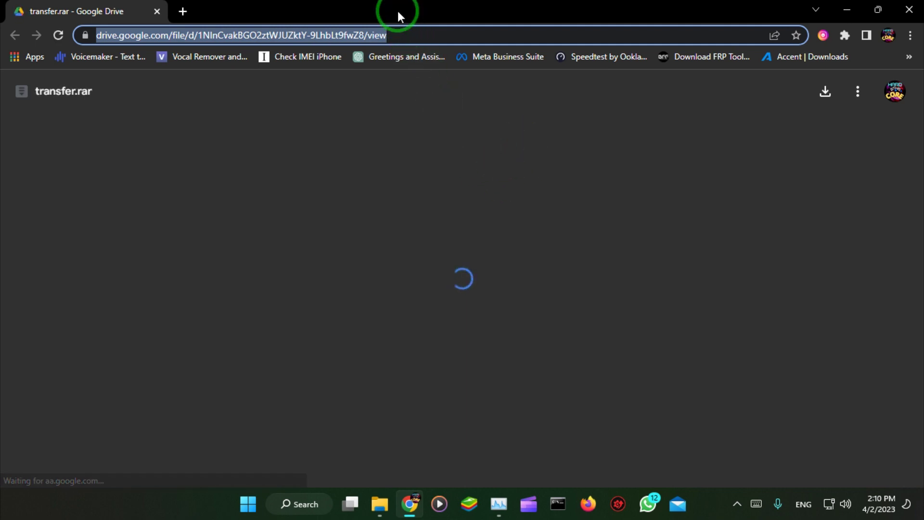
left_click(413, 35)
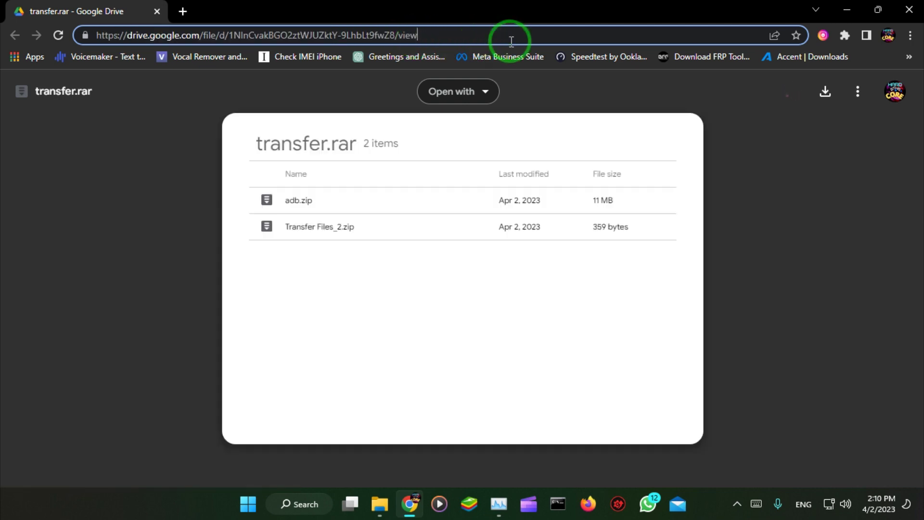
Download transfer.rar from its Drive preview to Downloads\Compressed\transfer.rar
left_click(826, 94)
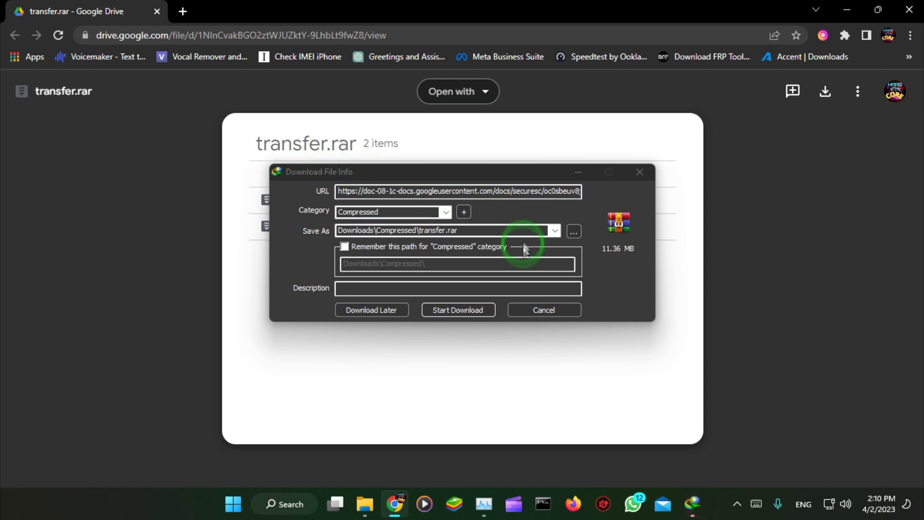
left_click(462, 309)
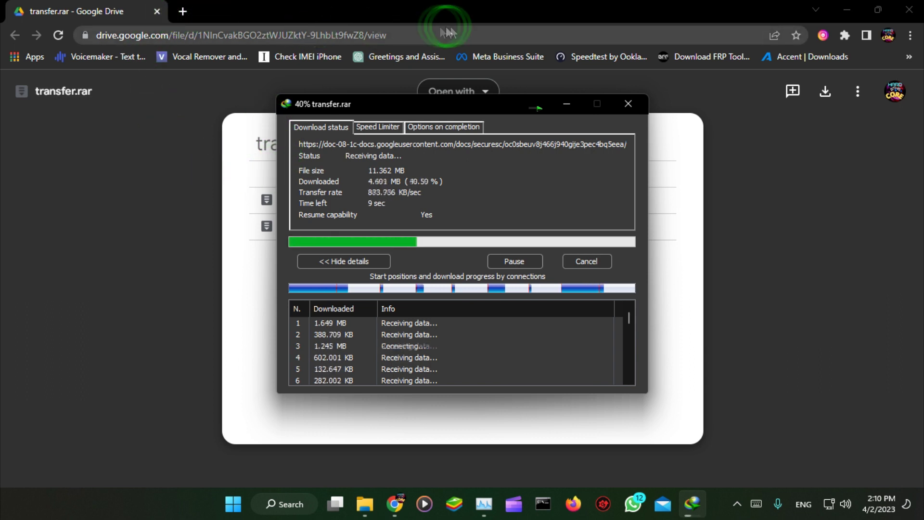
Close Chrome, move the IDM progress window aside and dismiss the serial warning
left_click(157, 11)
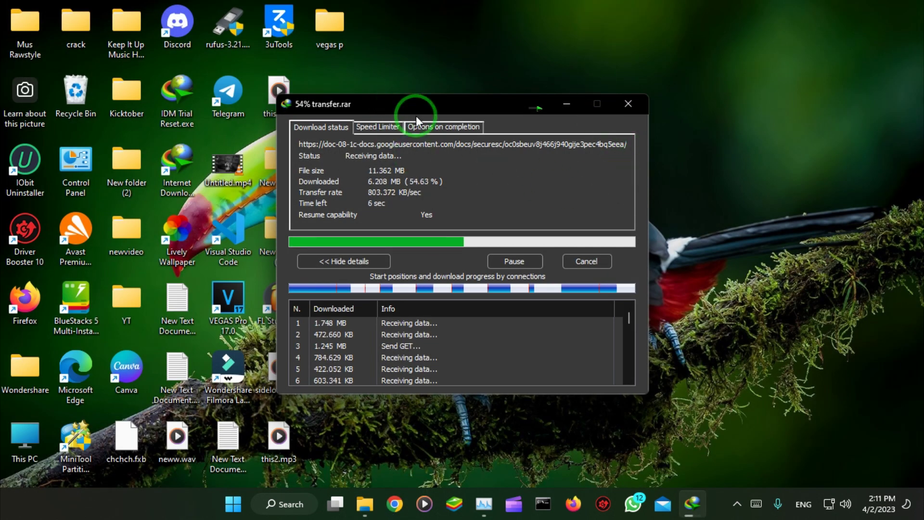
left_click_drag(403, 101, 492, 94)
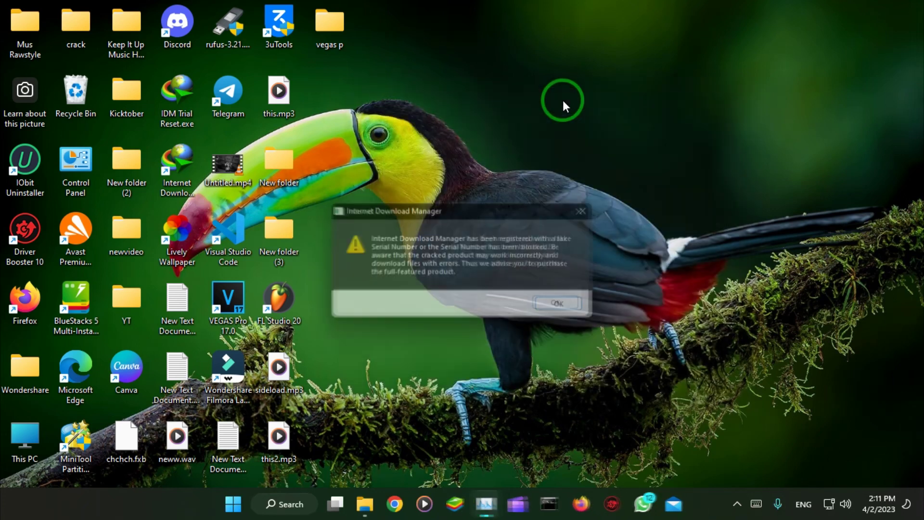
left_click(592, 208)
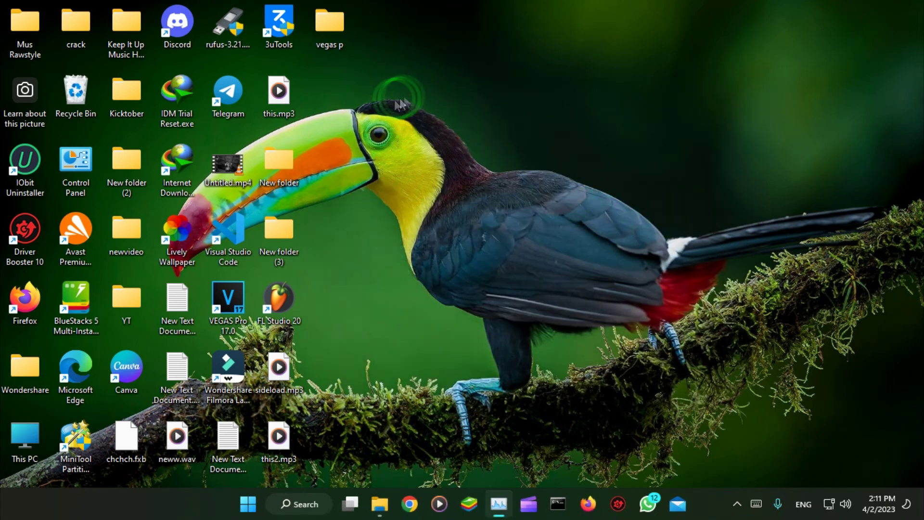
Close the registration prompt and move transfer.rar from the vegas p folder to the desktop
left_click(579, 167)
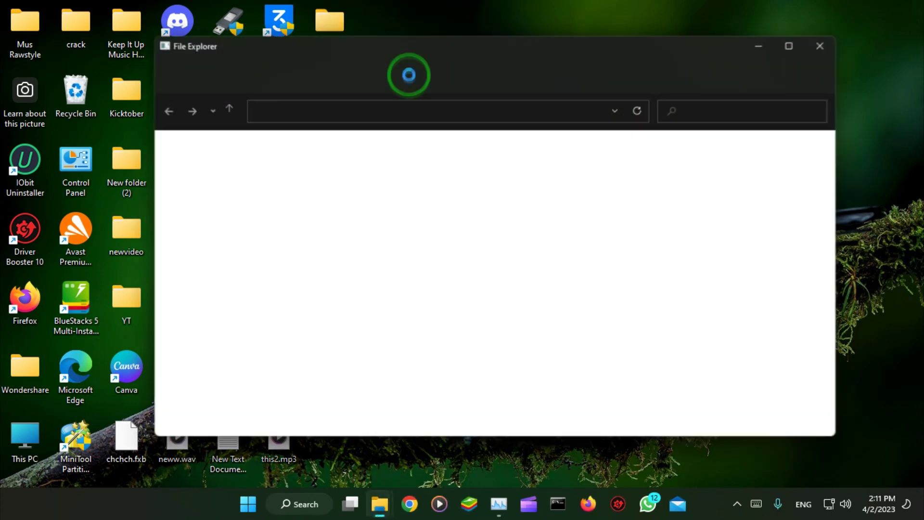
left_click_drag(377, 239, 564, 311)
left_click(565, 311)
left_click_drag(394, 247, 588, 244)
left_click_drag(483, 243, 831, 96)
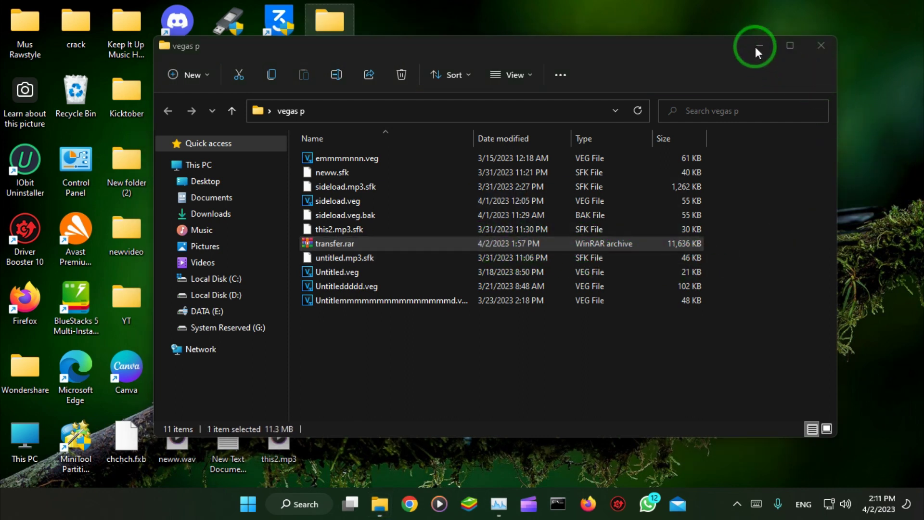
left_click(757, 45)
Extract transfer.rar on the desktop into a transfer folder with WinRAR
left_click(360, 104)
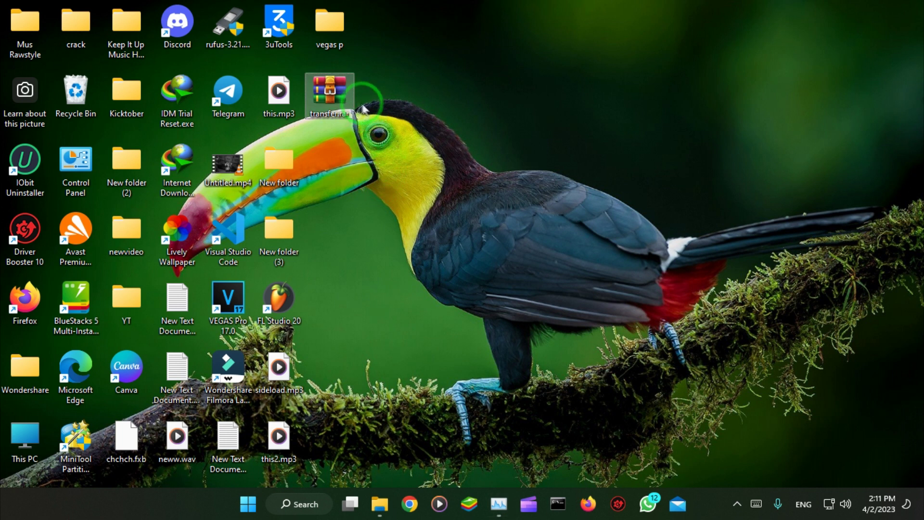
right_click(336, 99)
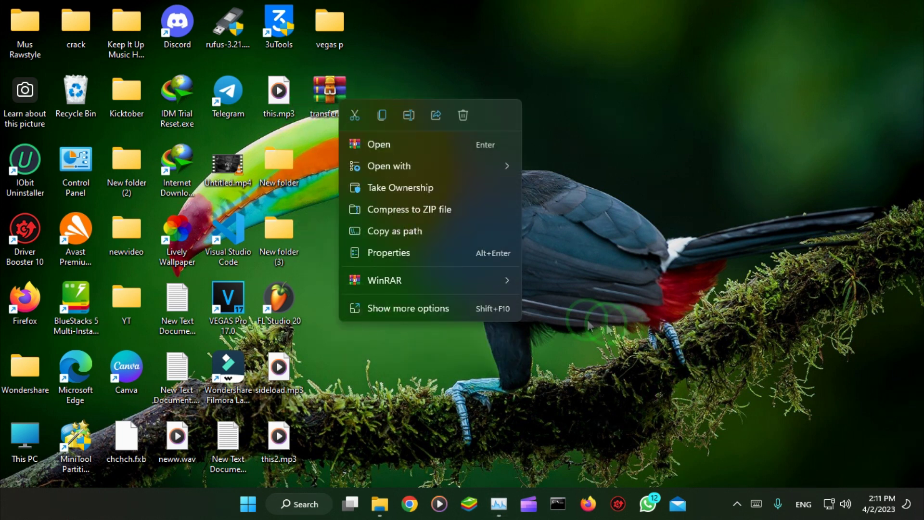
mouse_move(510, 279)
left_click(566, 329)
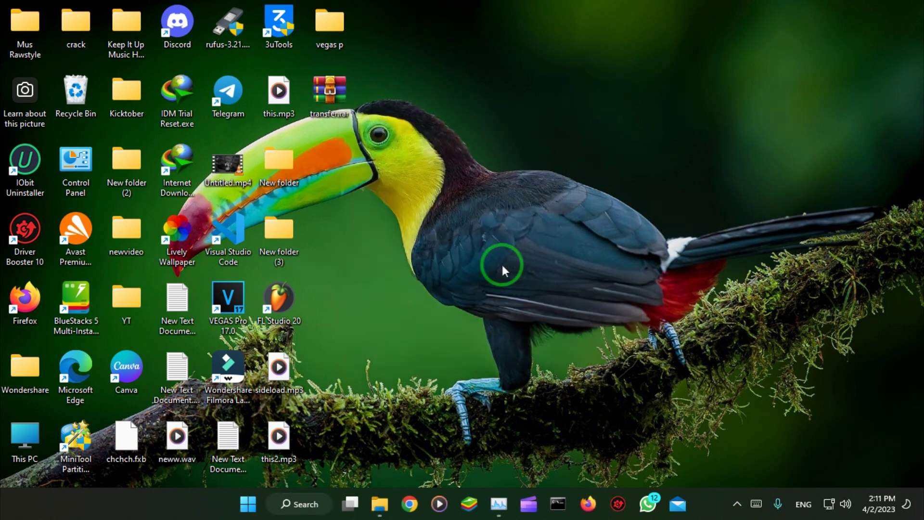
Enter the extracted transfer folder and open adb.zip in WinRAR, showing its adb folder
double_click(321, 153)
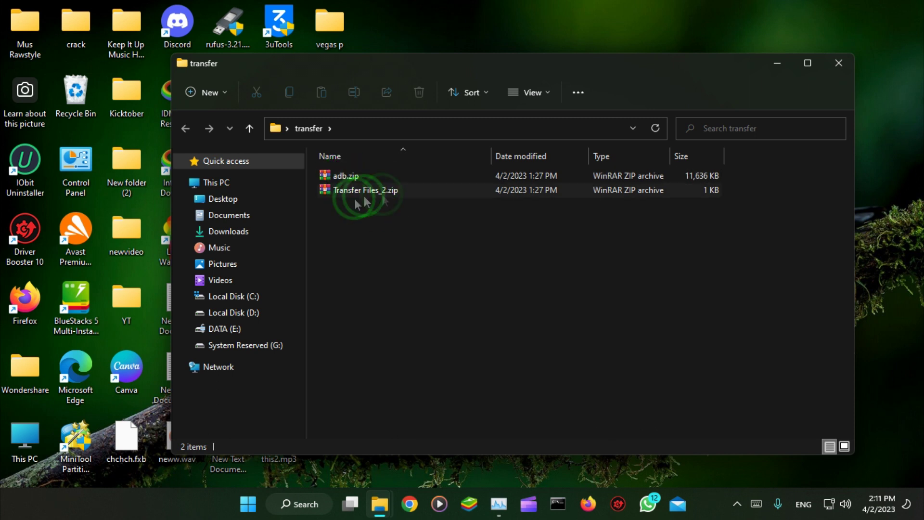
left_click(352, 178)
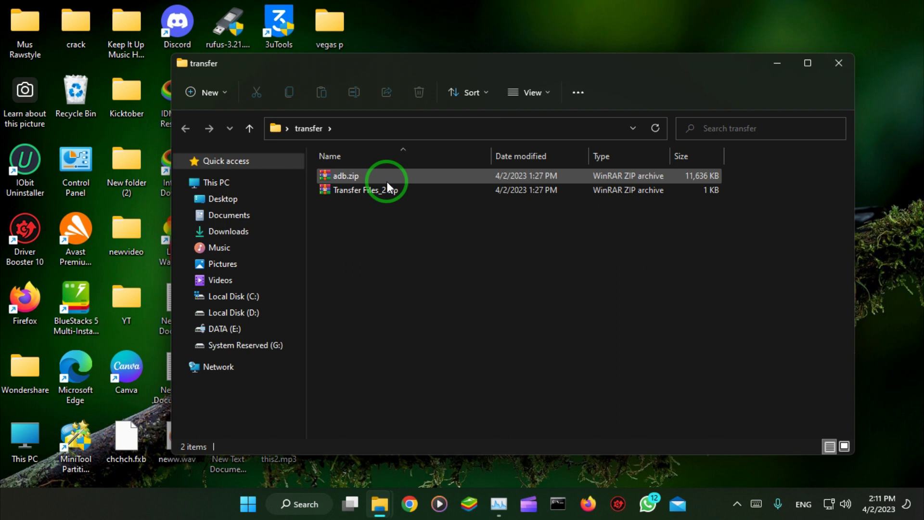
right_click(387, 181)
left_click(359, 175)
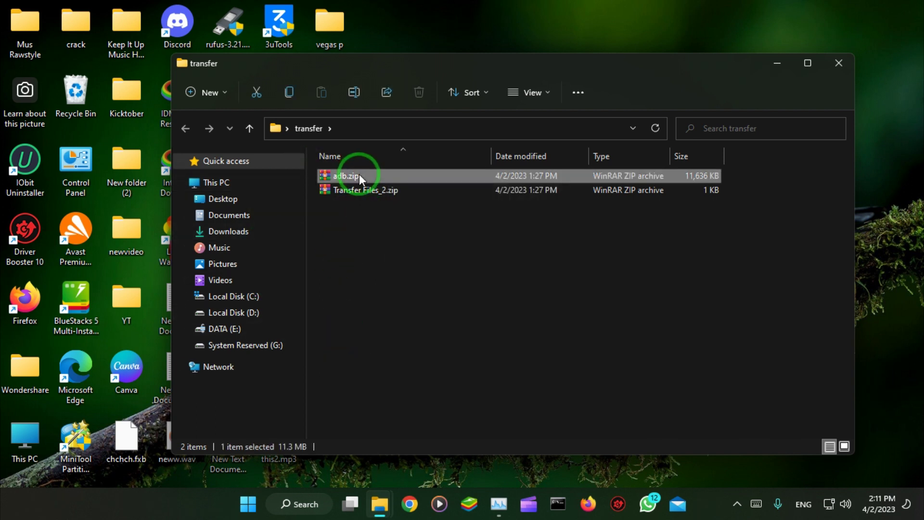
right_click(359, 174)
mouse_move(531, 388)
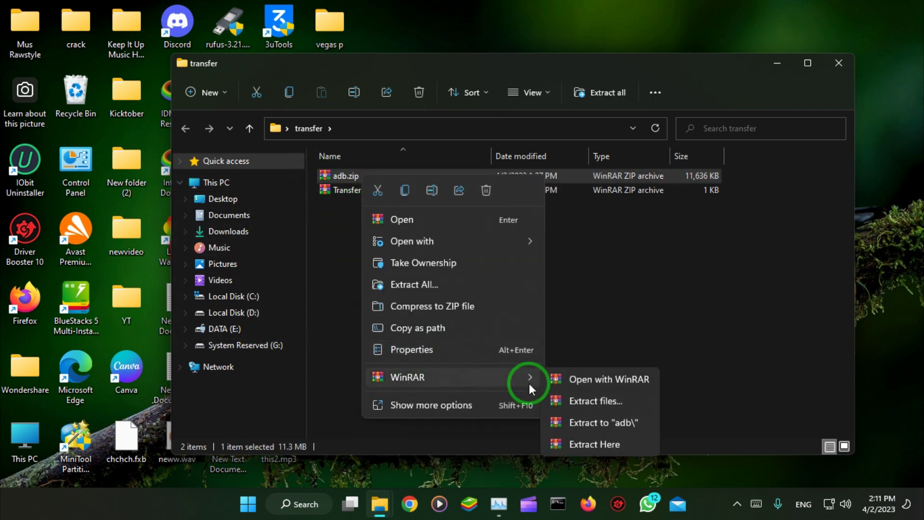
left_click(579, 385)
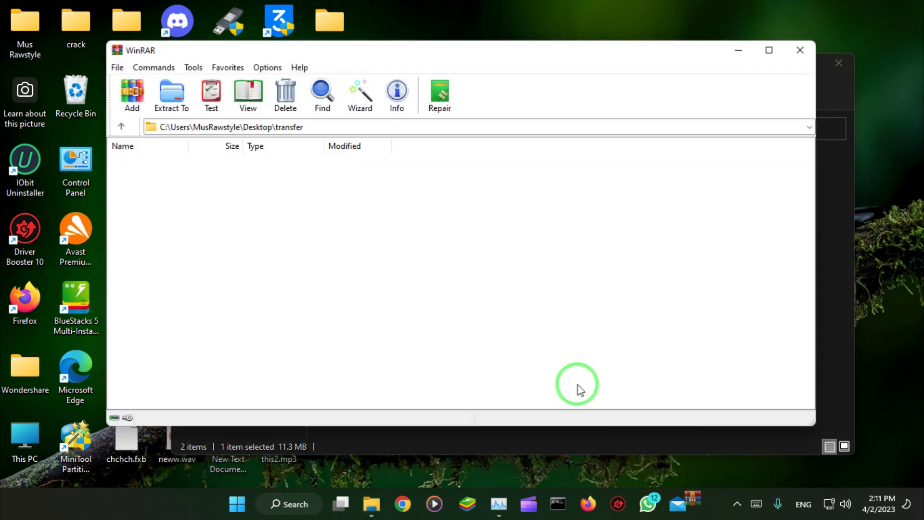
Extract adb.zip's adb folder to Local Disk (C:), replacing all existing adb files
left_click(172, 103)
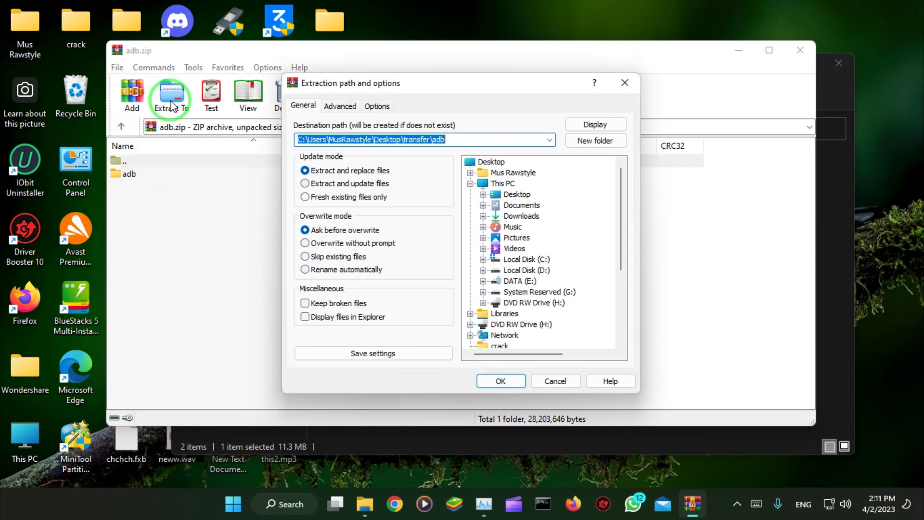
left_click(519, 260)
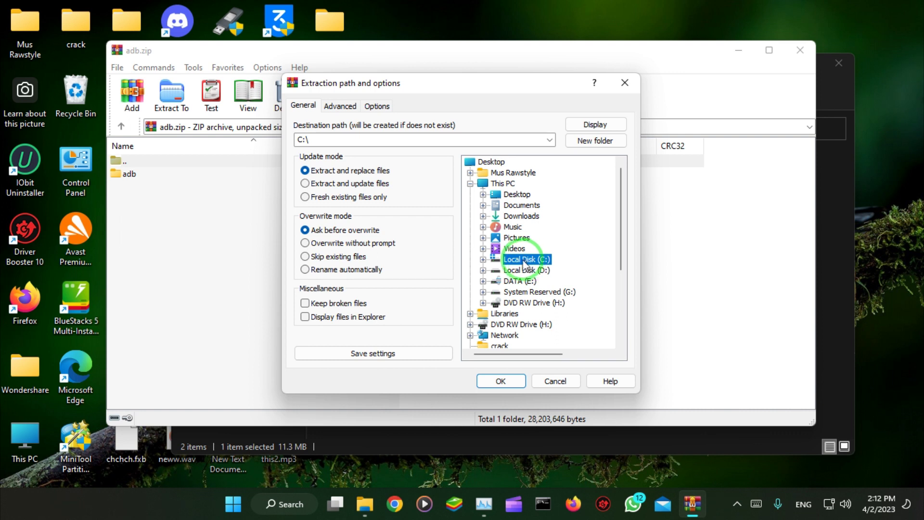
left_click(500, 381)
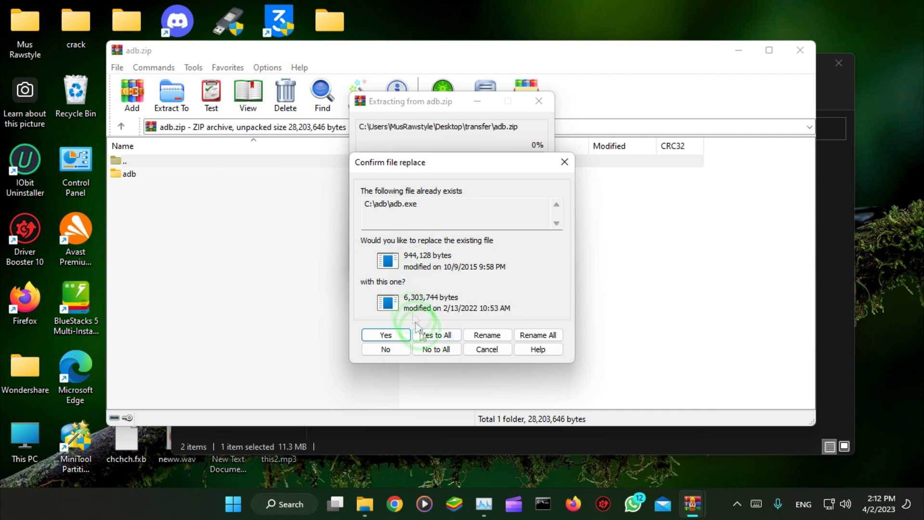
left_click(435, 335)
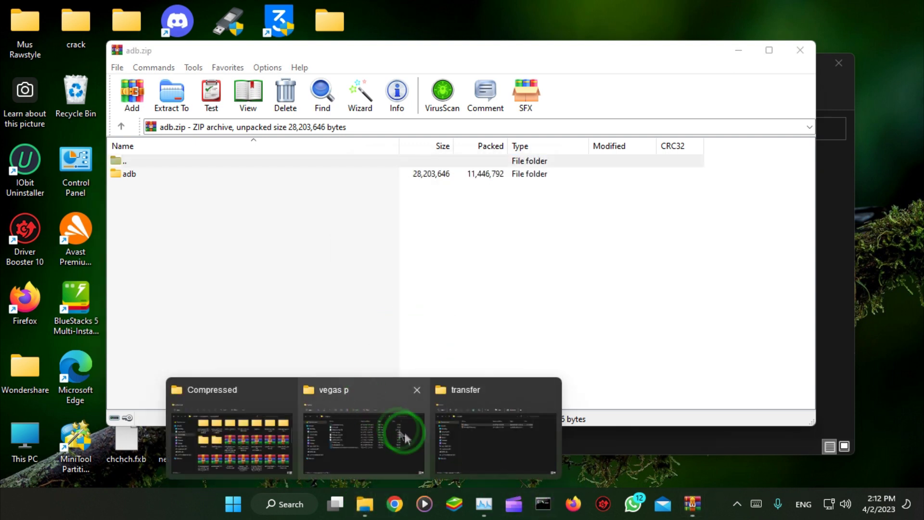
Check the extracted files in C:\adb, then close that window and the adb.zip archive
left_click(358, 417)
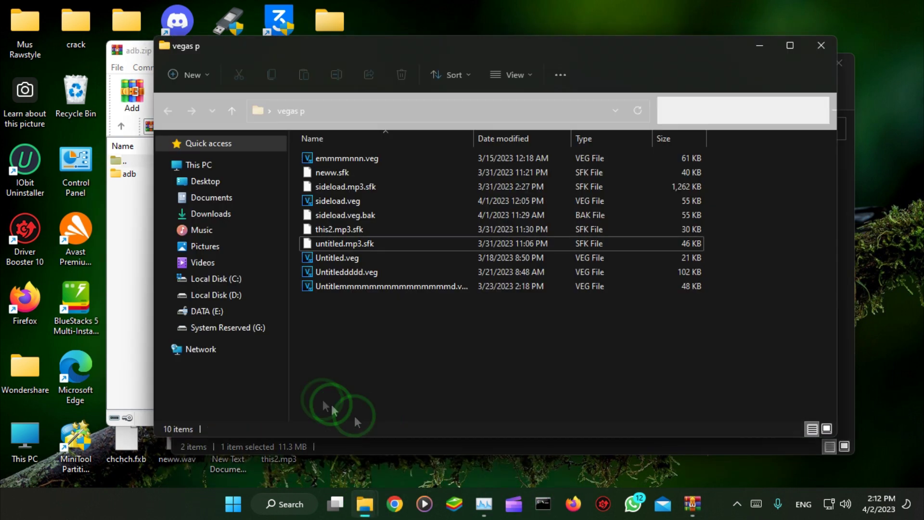
left_click(221, 284)
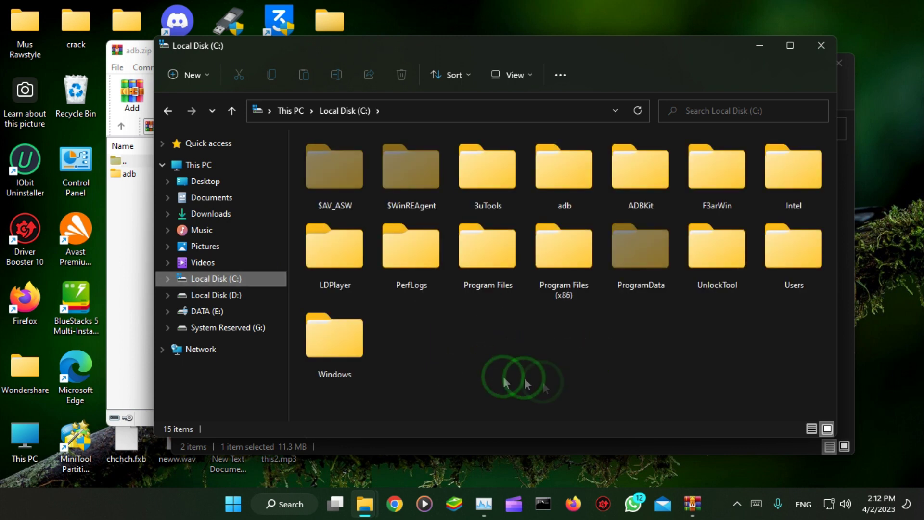
left_click(559, 189)
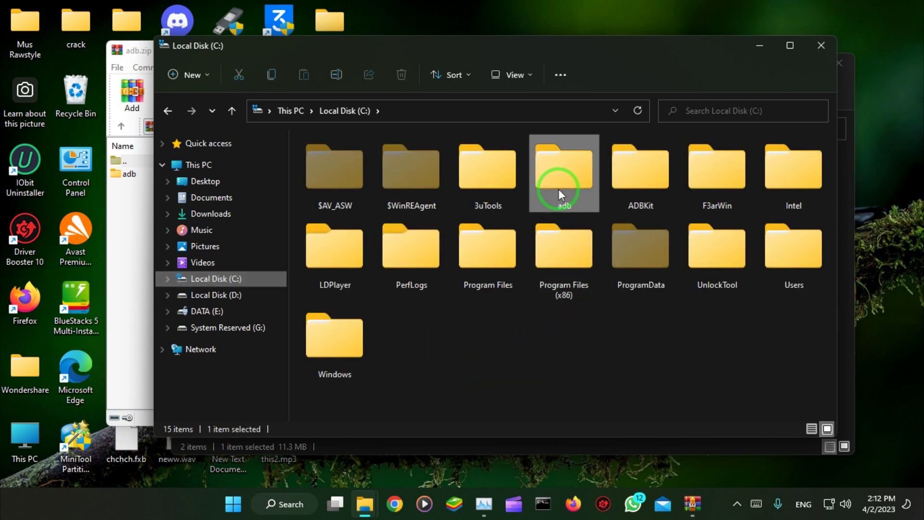
double_click(558, 188)
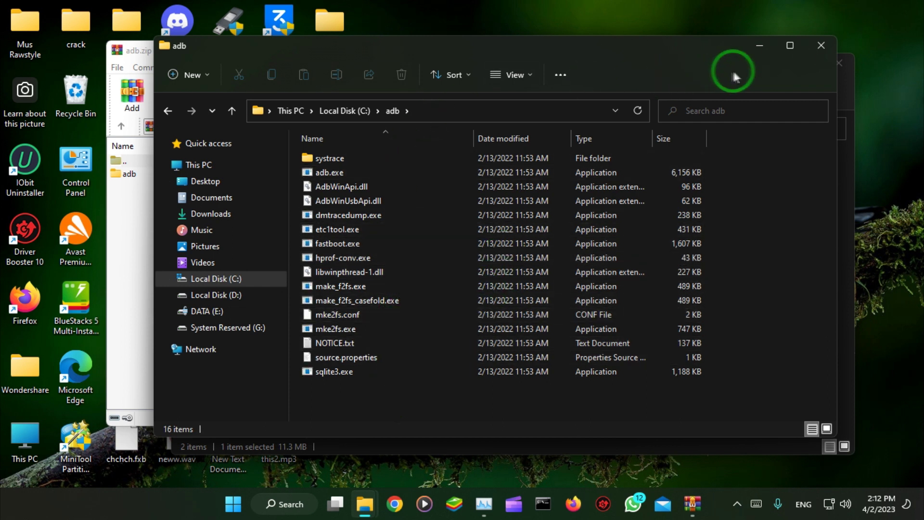
left_click(817, 47)
left_click(803, 46)
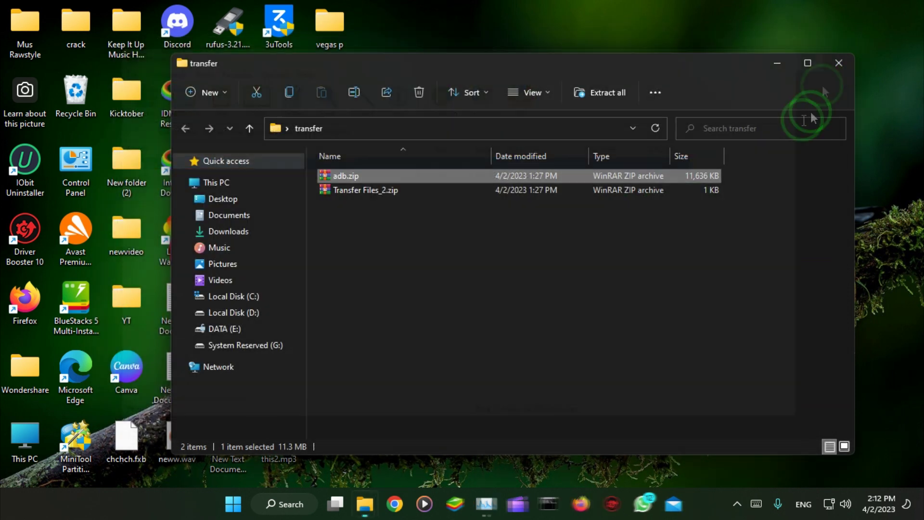
Extract Transfer Files_2.zip into a Transfer Files_2 folder
right_click(387, 187)
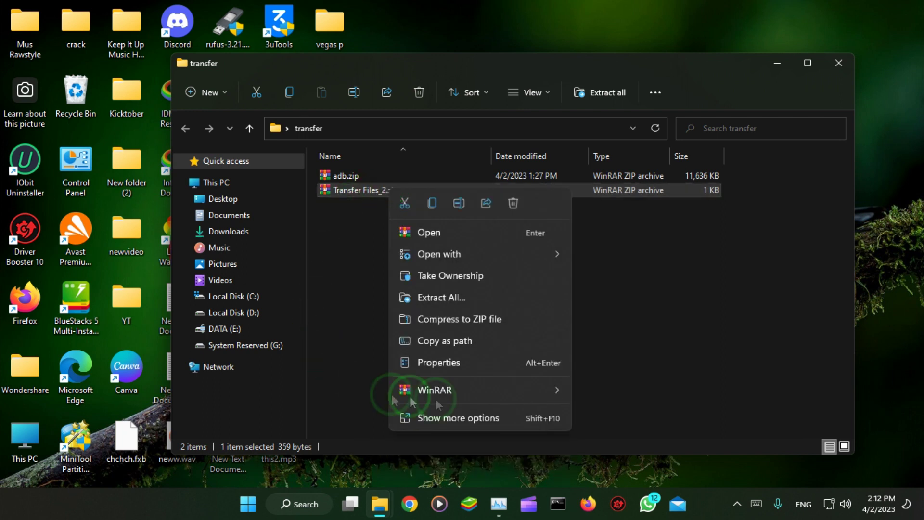
mouse_move(553, 390)
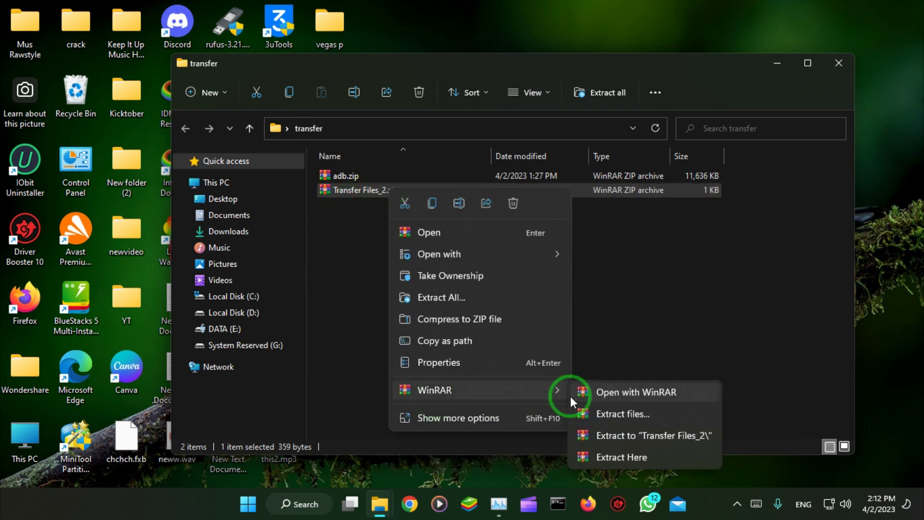
left_click(640, 436)
Move the Transfer Files_2 folder onto the desktop and open it from there
left_click_drag(527, 54, 760, 94)
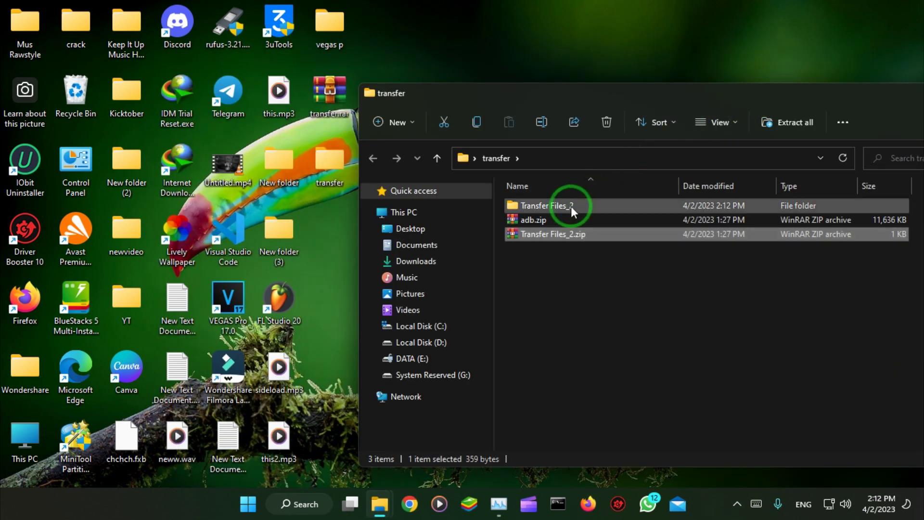
left_click(551, 205)
left_click_drag(546, 203, 544, 48)
left_click_drag(637, 100, 524, 178)
key("super+d")
left_click(442, 229)
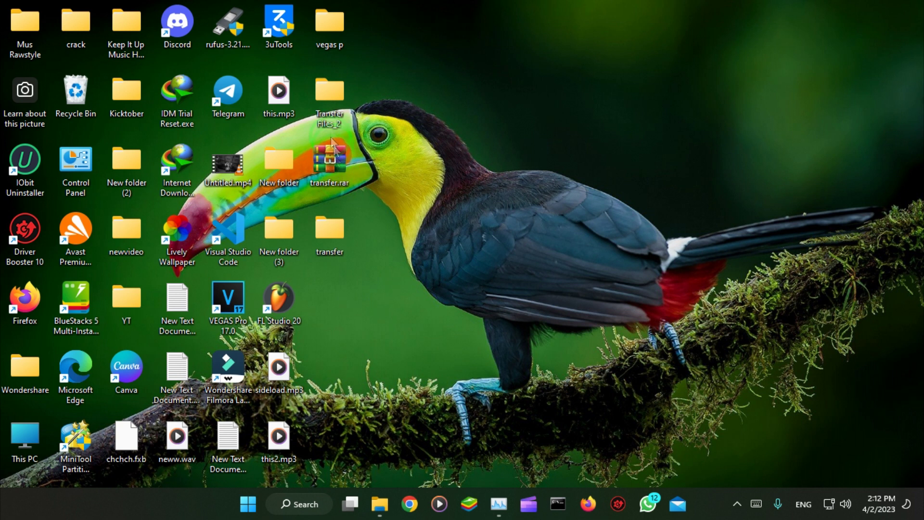
double_click(330, 98)
Move Download.bat and Home.bat onto the desktop and close the emptied folder windows
left_click_drag(402, 262, 484, 37)
left_click_drag(884, 107, 593, 151)
left_click(612, 168)
left_click(343, 400)
Delete Transfer Files_2, transfer.rar and the transfer folder from the desktop
left_click_drag(326, 419, 73, 111)
left_click(427, 215)
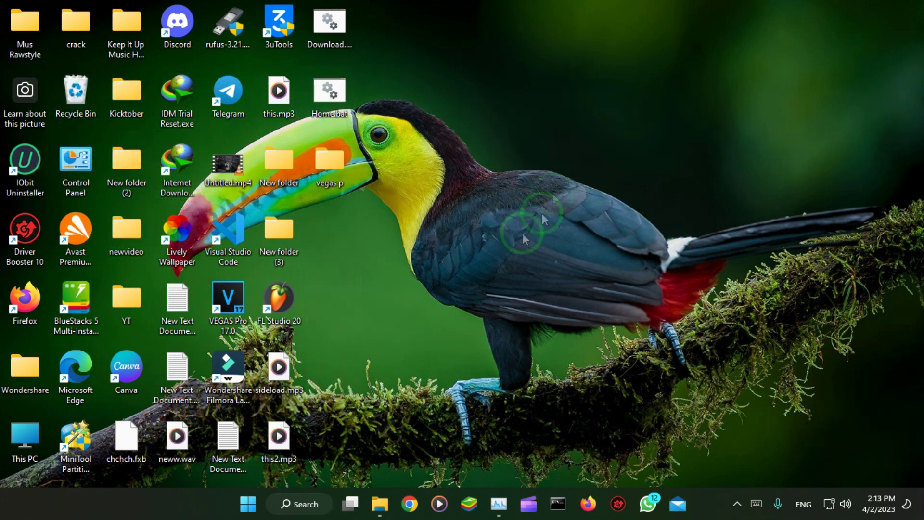
left_click(250, 510)
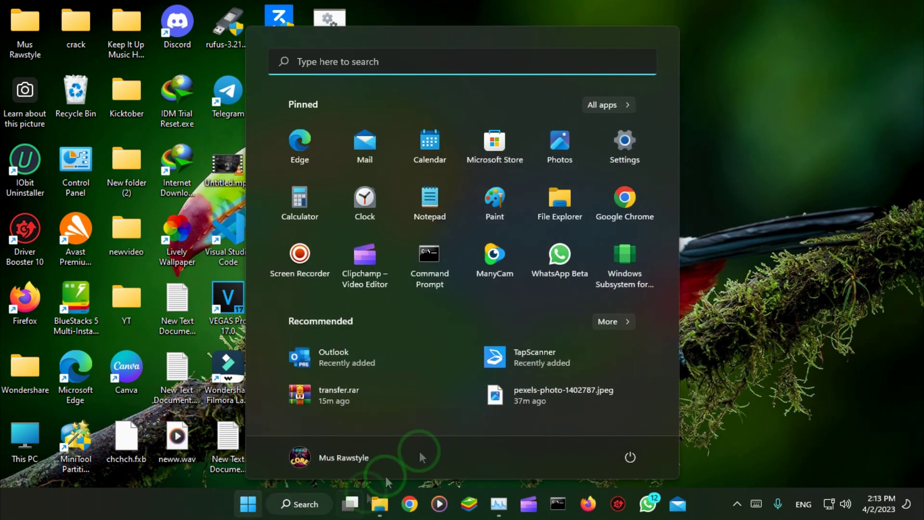
Launch Windows Subsystem for Android Settings, switch Developer mode On, and open Manage developer settings
left_click(630, 260)
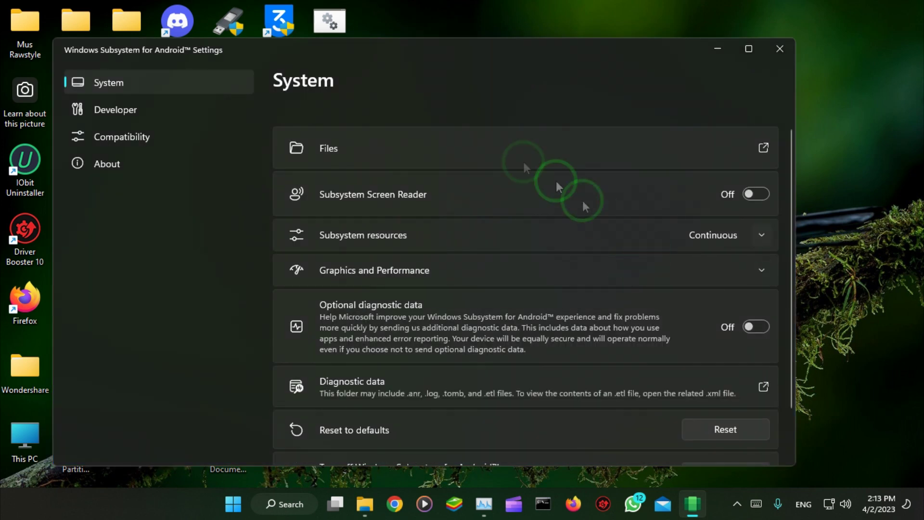
left_click(159, 111)
left_click(754, 155)
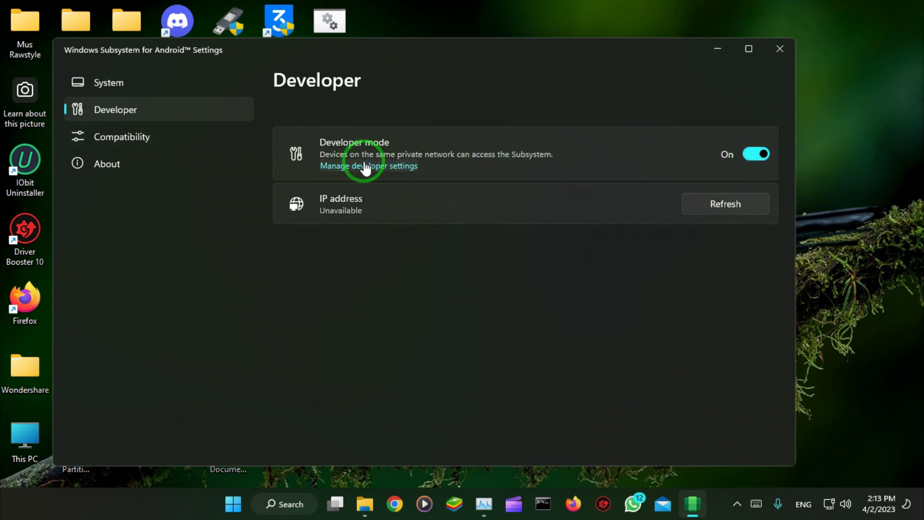
left_click_drag(379, 49, 436, 63)
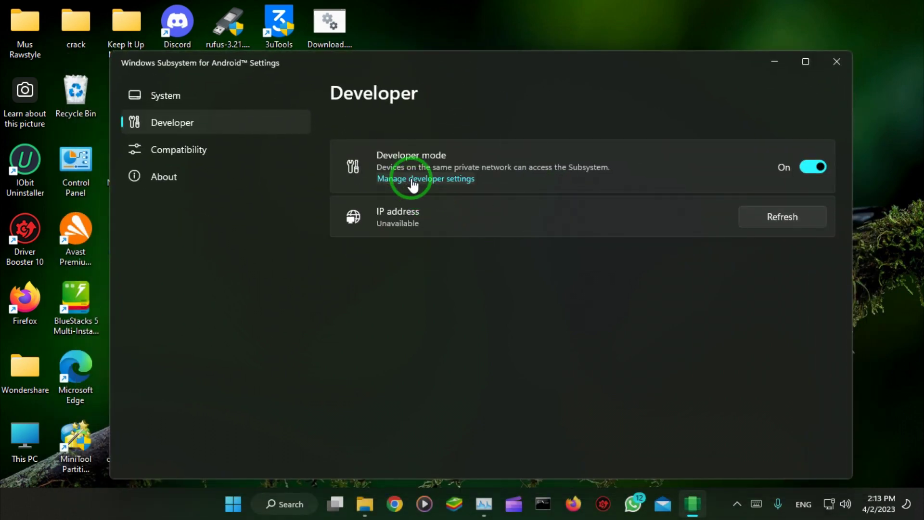
left_click(412, 179)
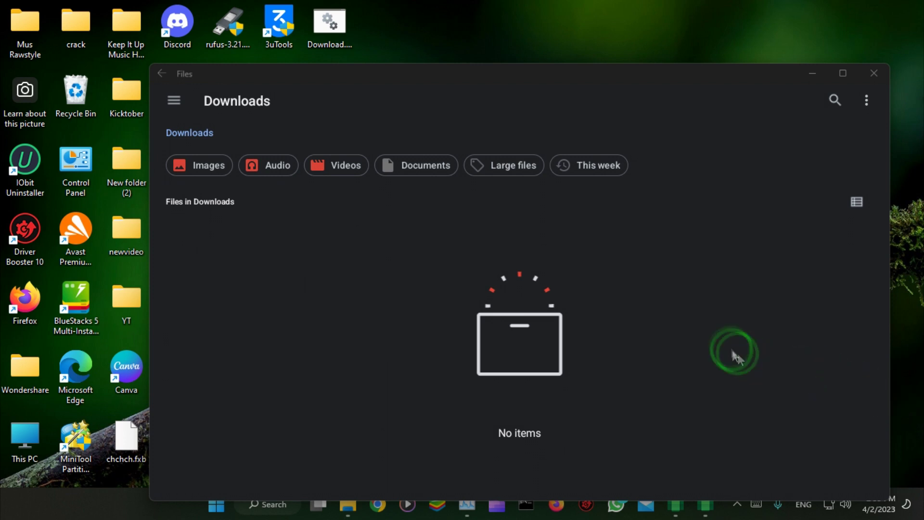
Minimize the Files window, drag this2.mp3 from the desktop, then restore Files Downloads
mouse_move(593, 74)
left_mouse_down()
mouse_move(534, 158)
mouse_move(487, 82)
mouse_move(508, 64)
mouse_move(492, 166)
mouse_move(369, 91)
mouse_move(323, 77)
mouse_move(640, 57)
mouse_move(538, 88)
mouse_move(596, 57)
left_mouse_up()
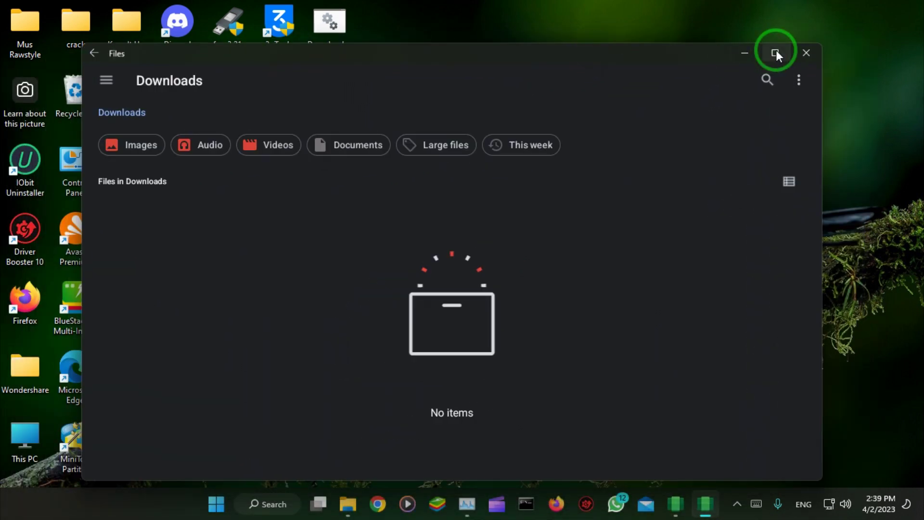
left_click(749, 52)
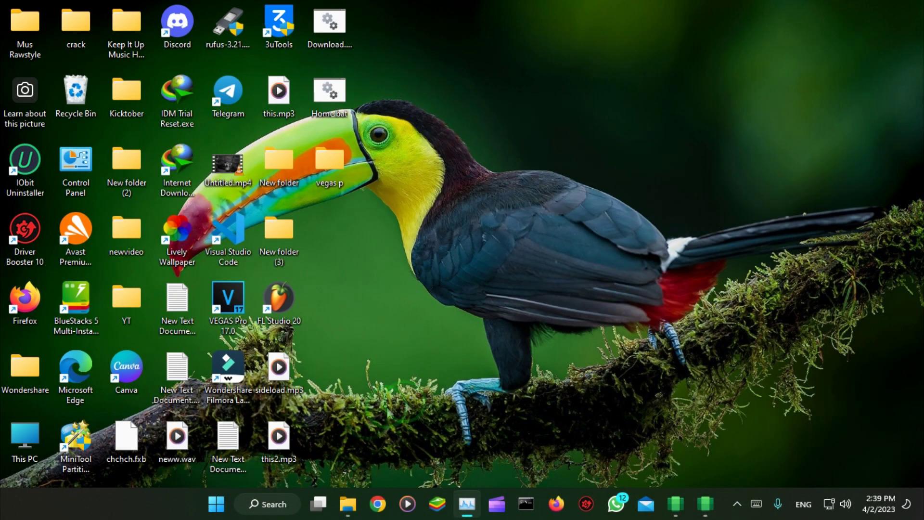
left_click(349, 444)
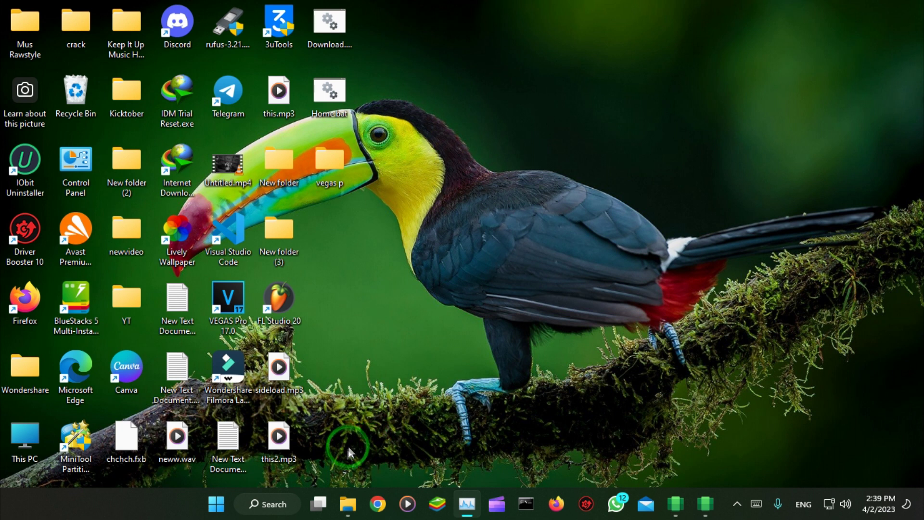
left_click(276, 449)
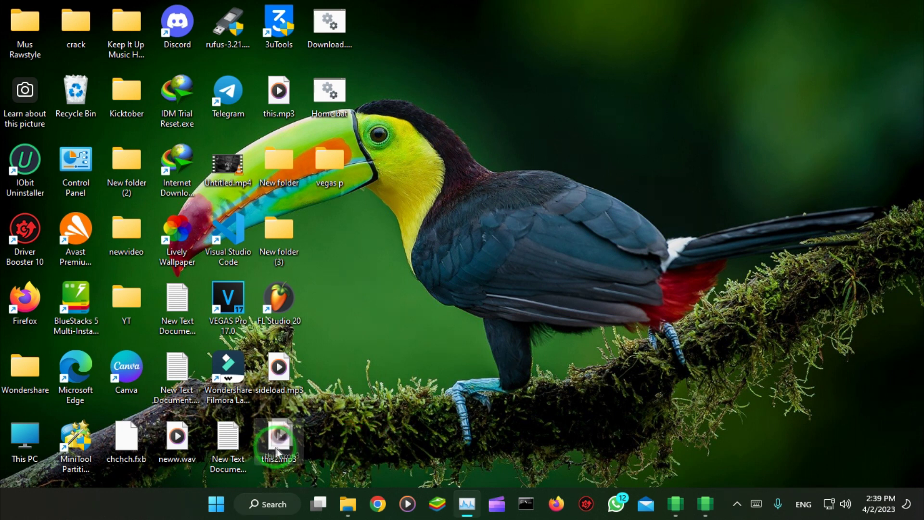
left_click(311, 449)
left_click_drag(282, 441, 336, 31)
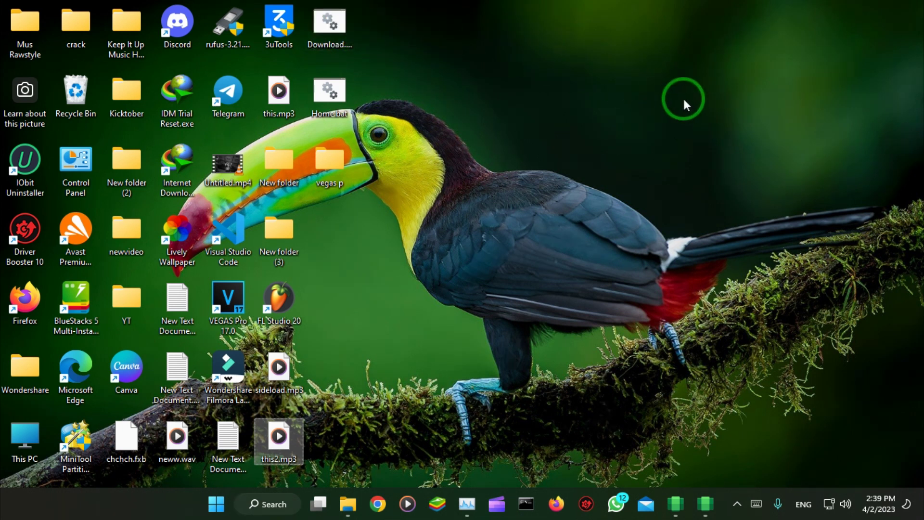
left_click(705, 504)
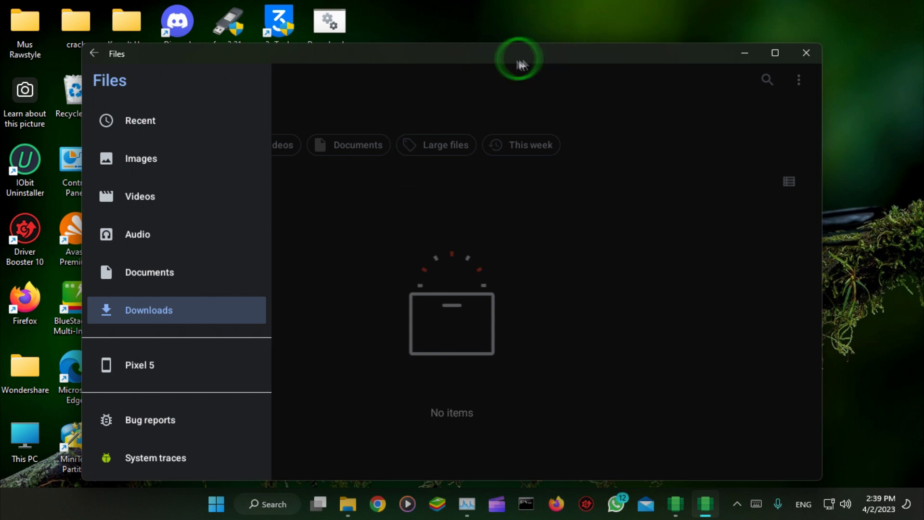
Reposition the Files window and show the still-empty Downloads folder
left_click_drag(480, 48, 529, 45)
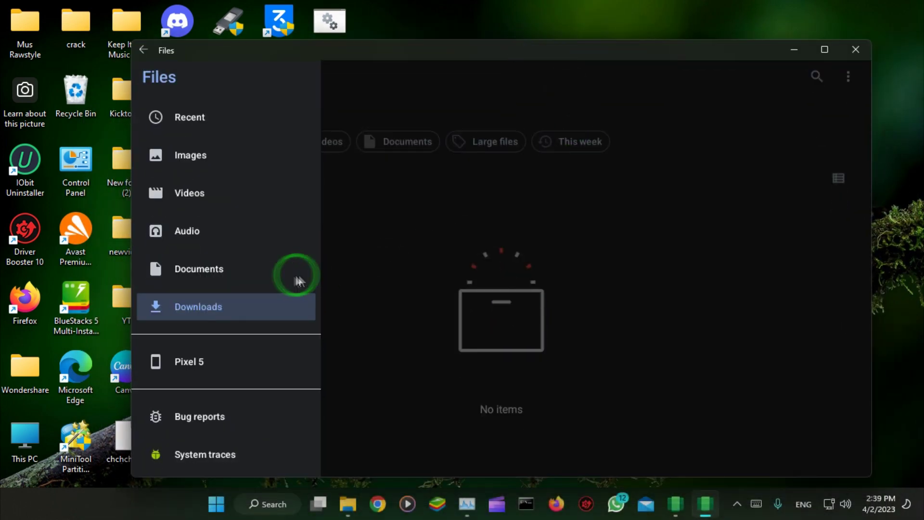
left_click(235, 306)
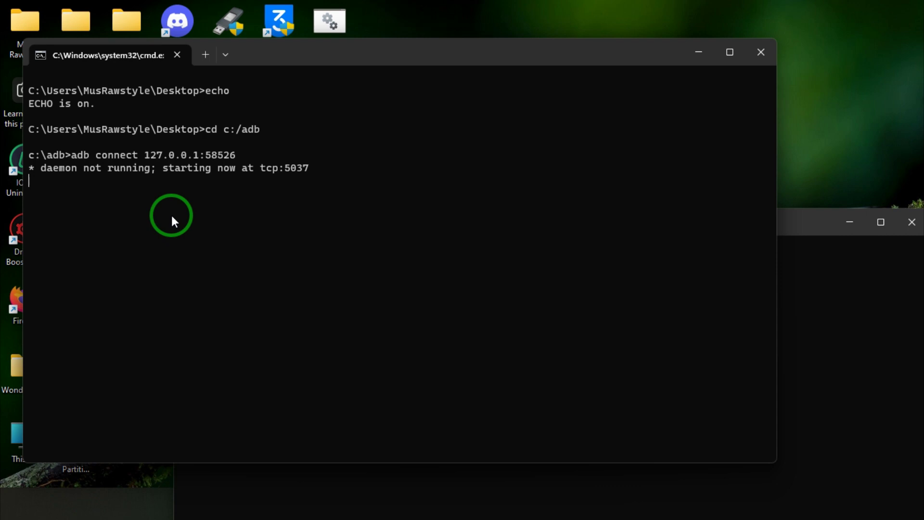
Bring forward the adb push window, confirm sideload.mp3 reached /sdcard/Download/, and end the script
left_click(792, 216)
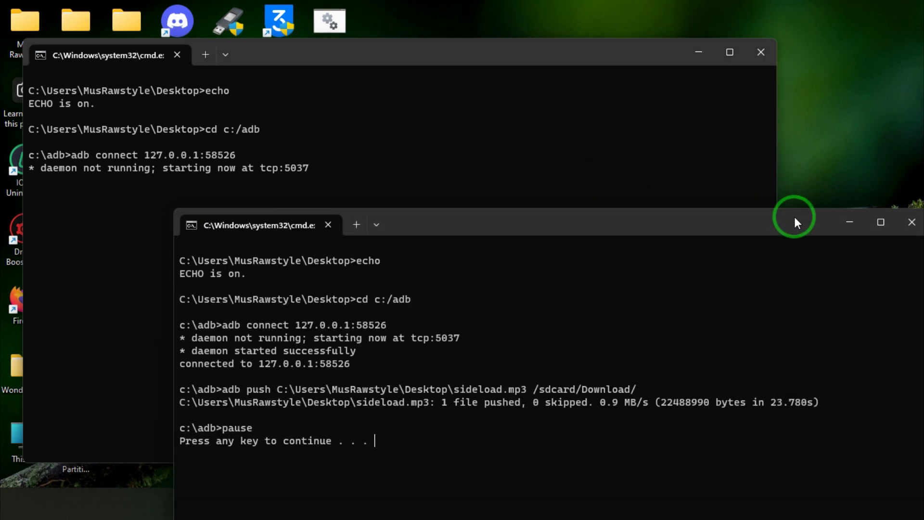
left_click_drag(785, 222, 785, 132)
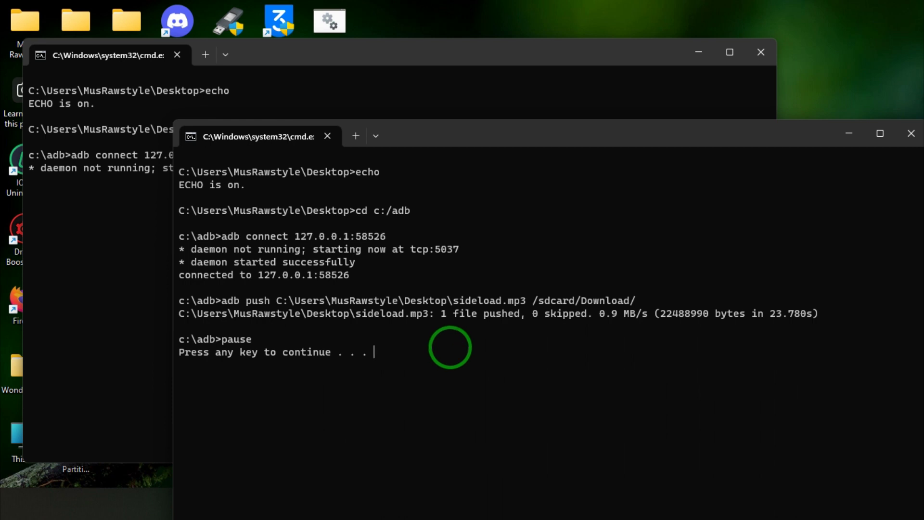
key("Return")
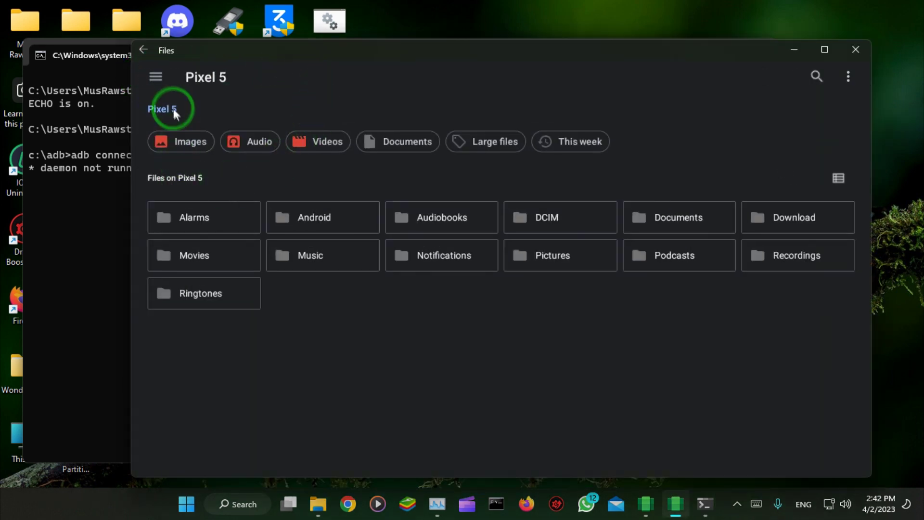
Go to Downloads from the Files storage locations list to check for sideload.mp3
left_click(157, 79)
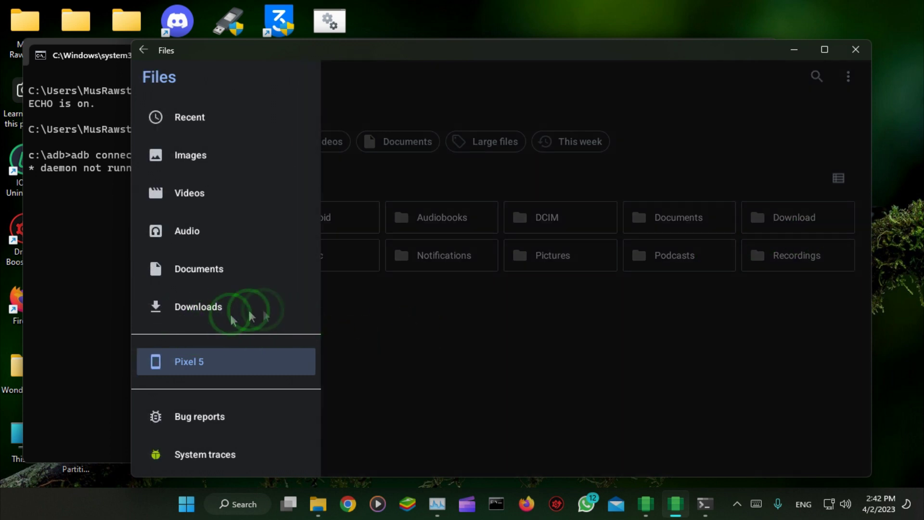
left_click(194, 308)
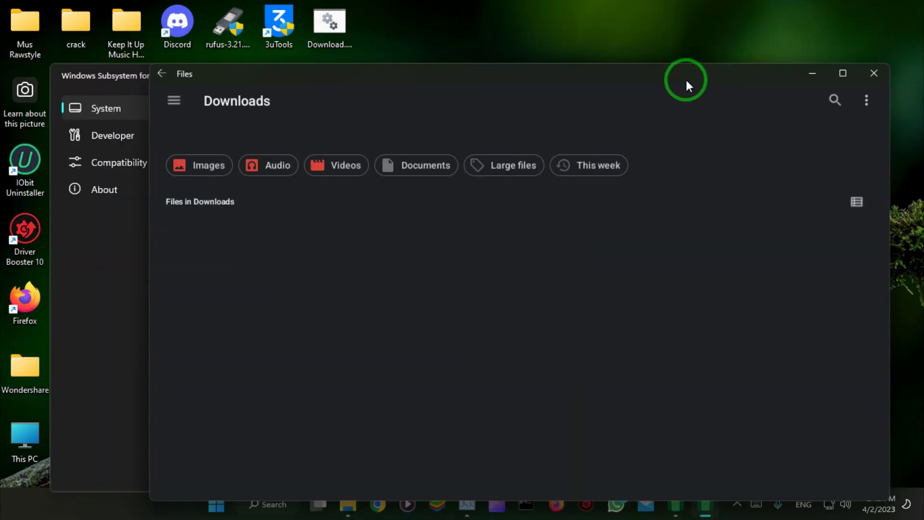